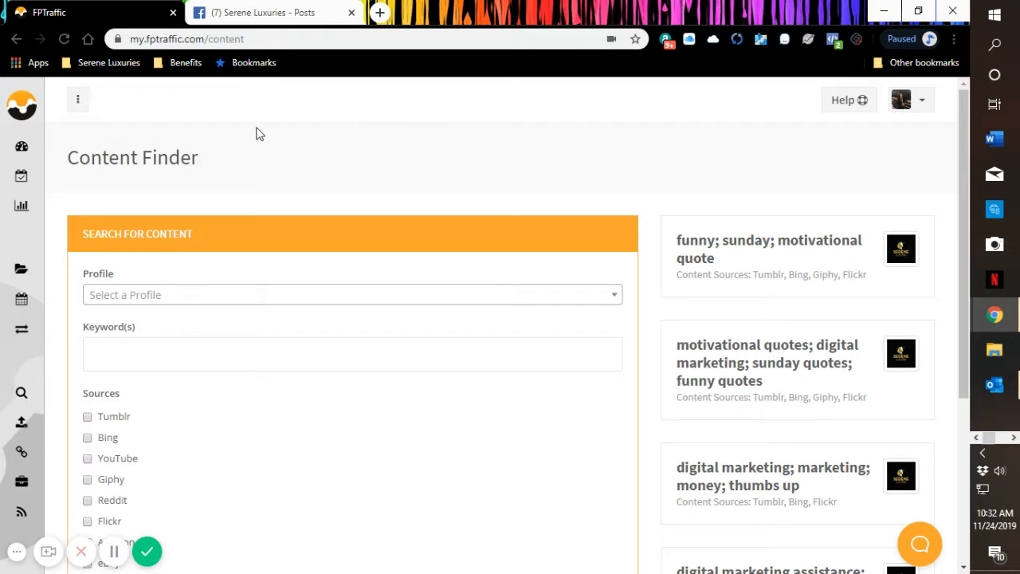
Step: Open the posting schedule of the Serene Luxuries profile
mouse_move(27, 147)
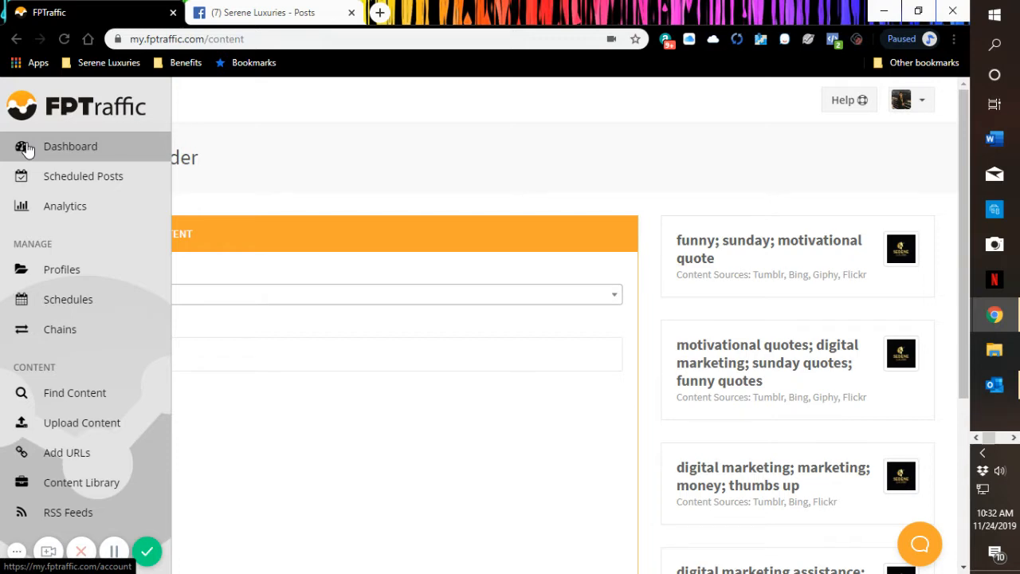
click(68, 300)
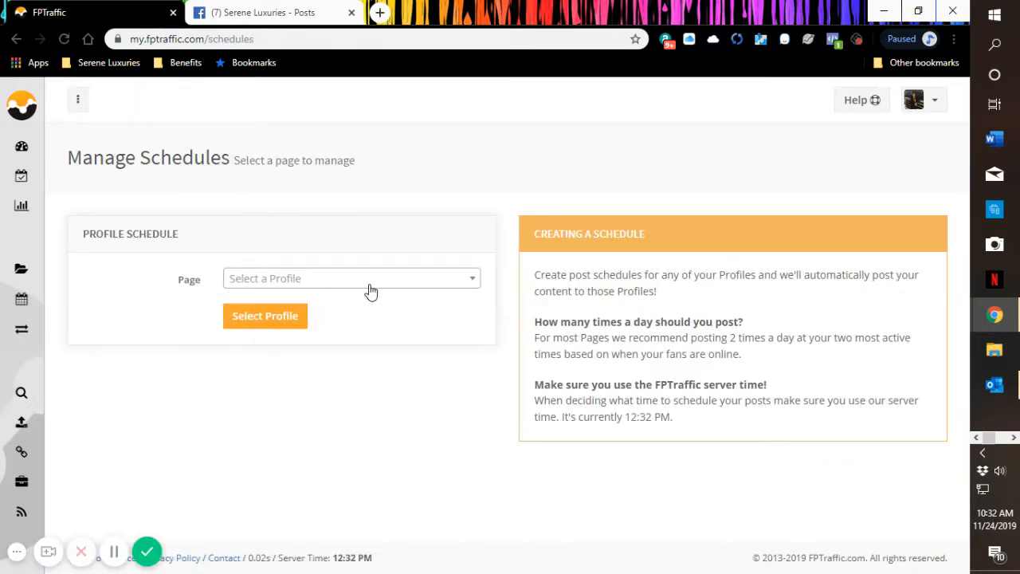
click(368, 286)
click(308, 376)
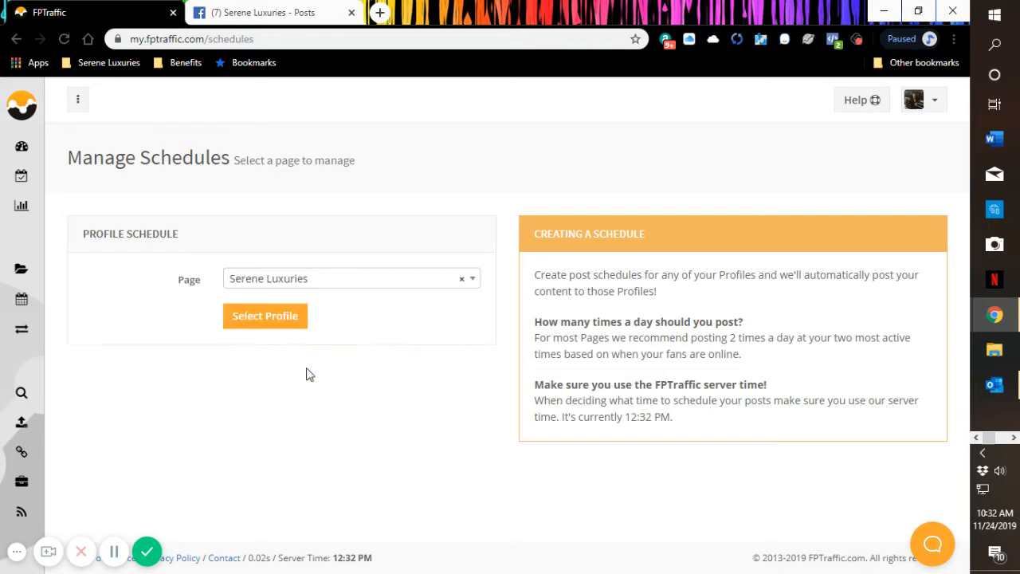
click(274, 319)
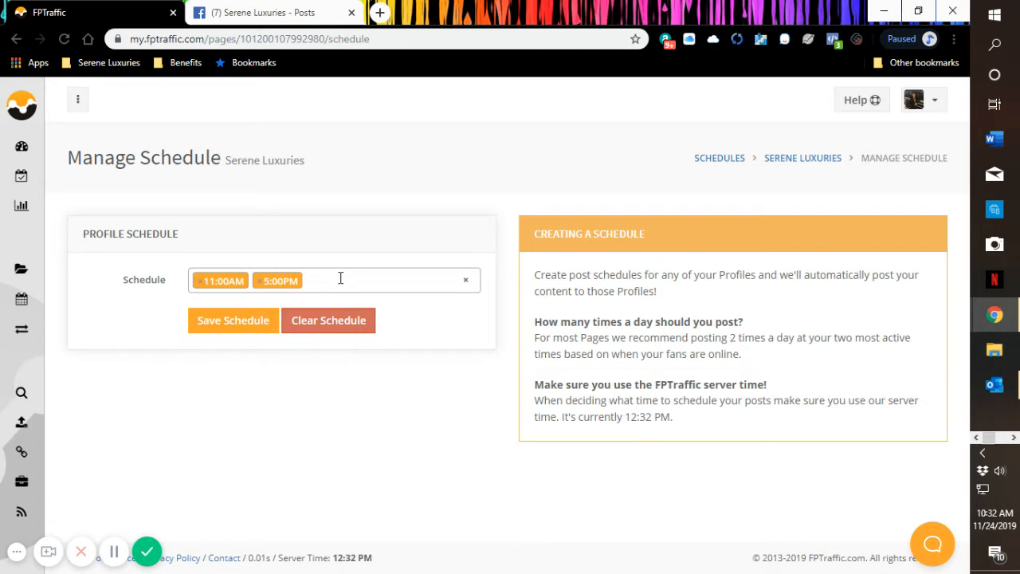
Step: Review the posting times available for the schedule and the server time given in the scheduling notes
click(341, 278)
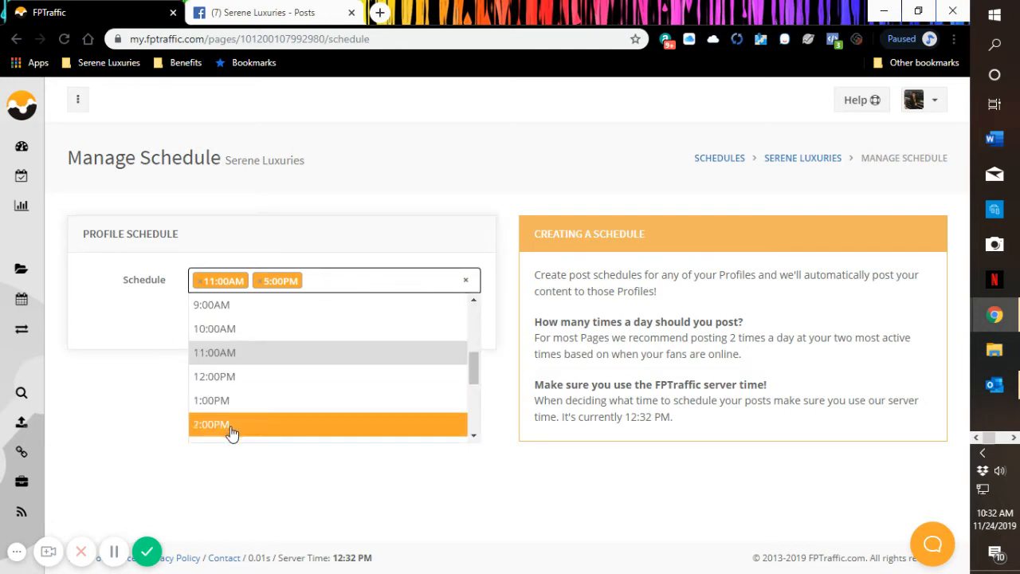
click(357, 218)
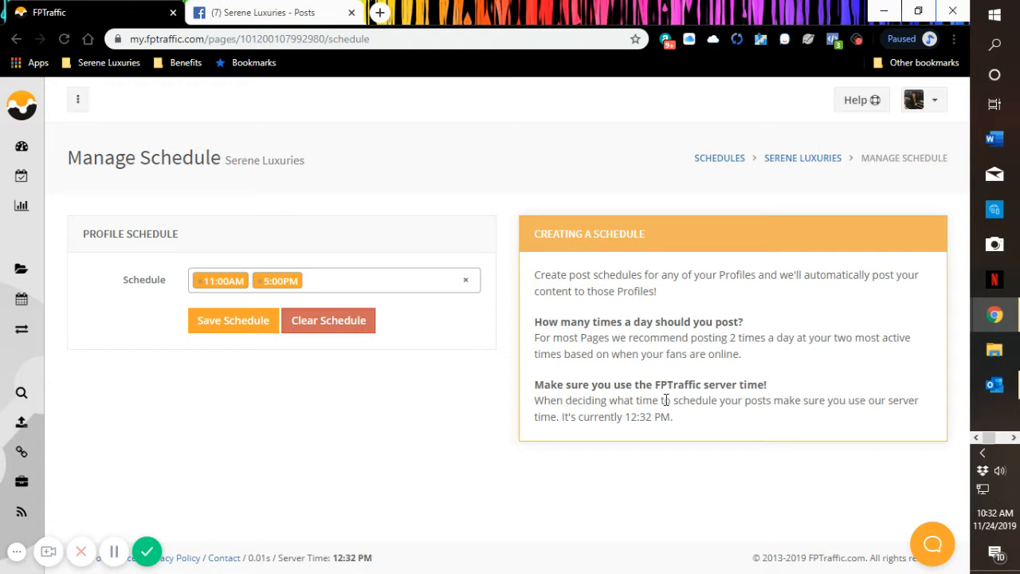
drag(622, 417, 680, 421)
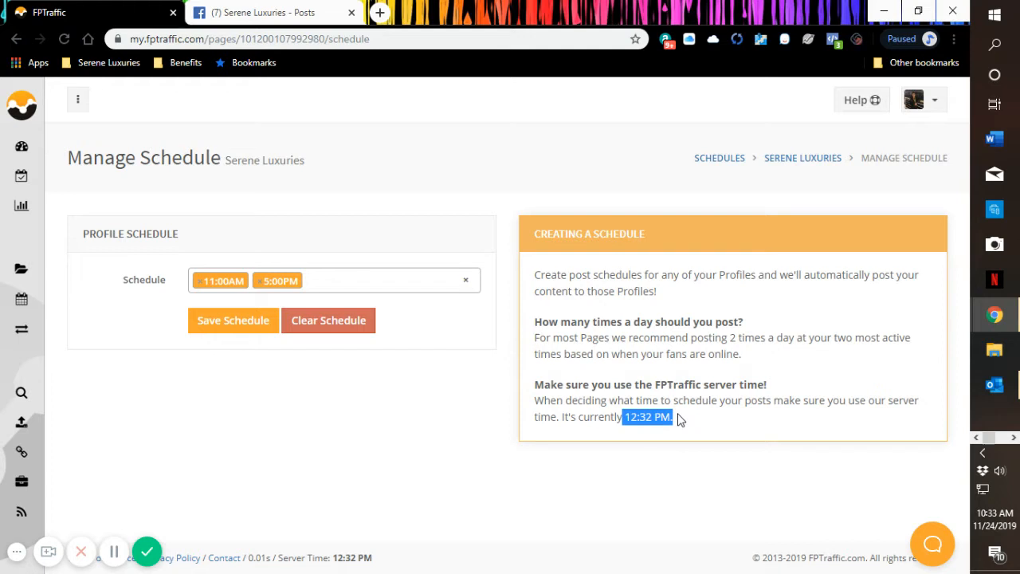
click(479, 418)
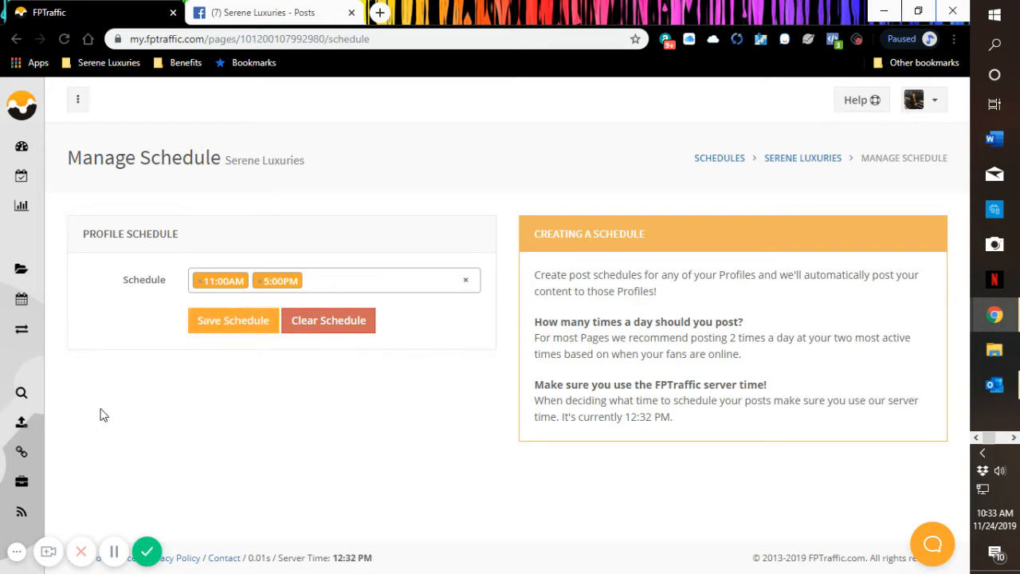
Step: Go to the content finder and choose Serene Luxuries as the profile to find content for
mouse_move(23, 347)
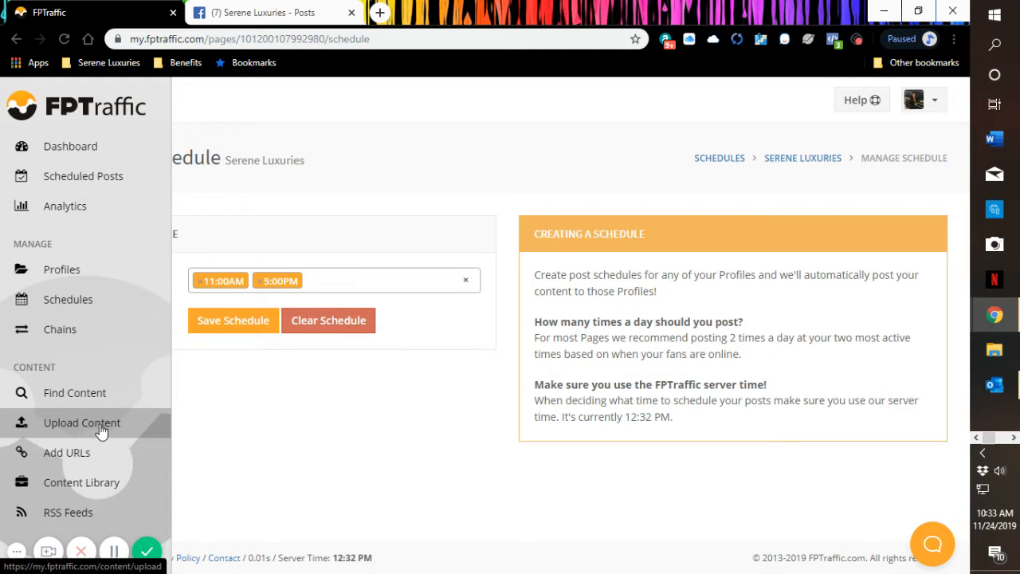
click(74, 393)
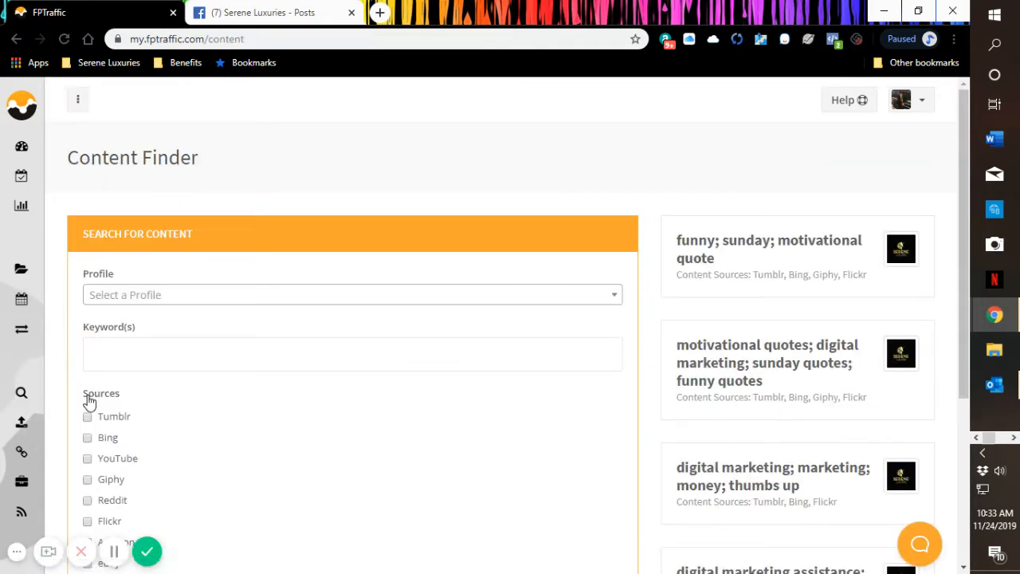
click(206, 300)
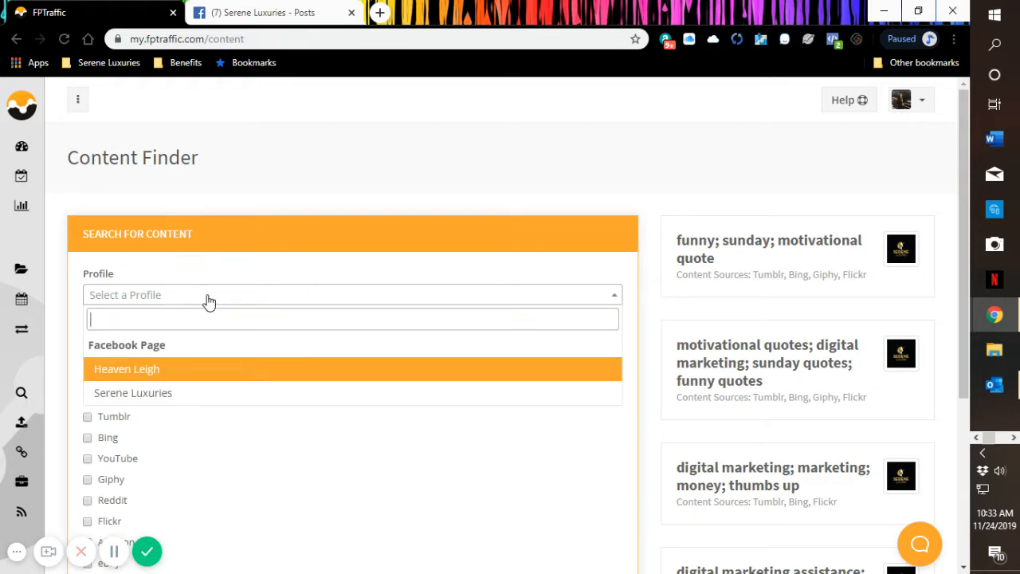
click(168, 392)
Step: Enter the search keywords "sunday quotes; motivational quotes; tomorrow is monday quotes"
click(164, 346)
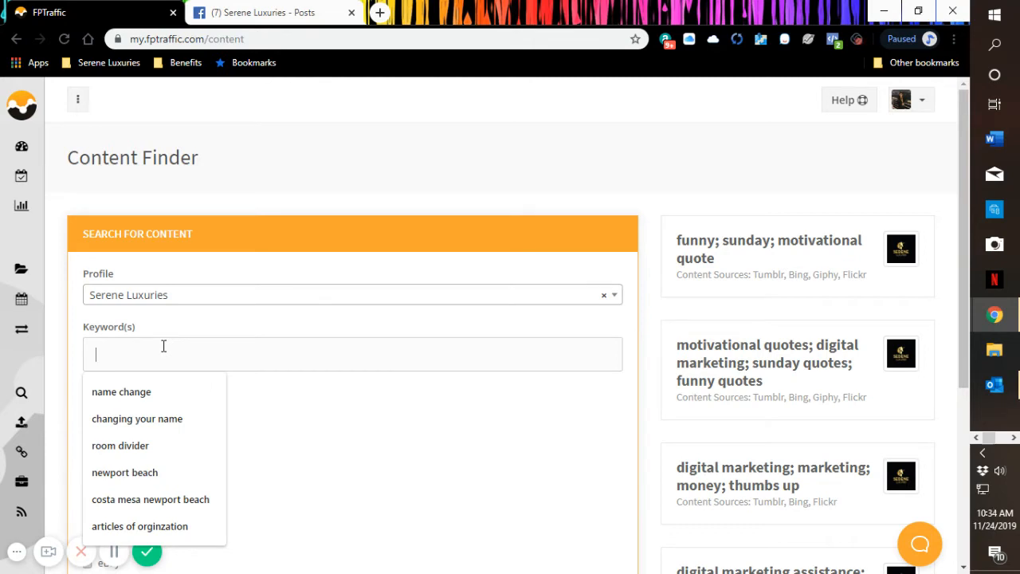
text(sunday qu)
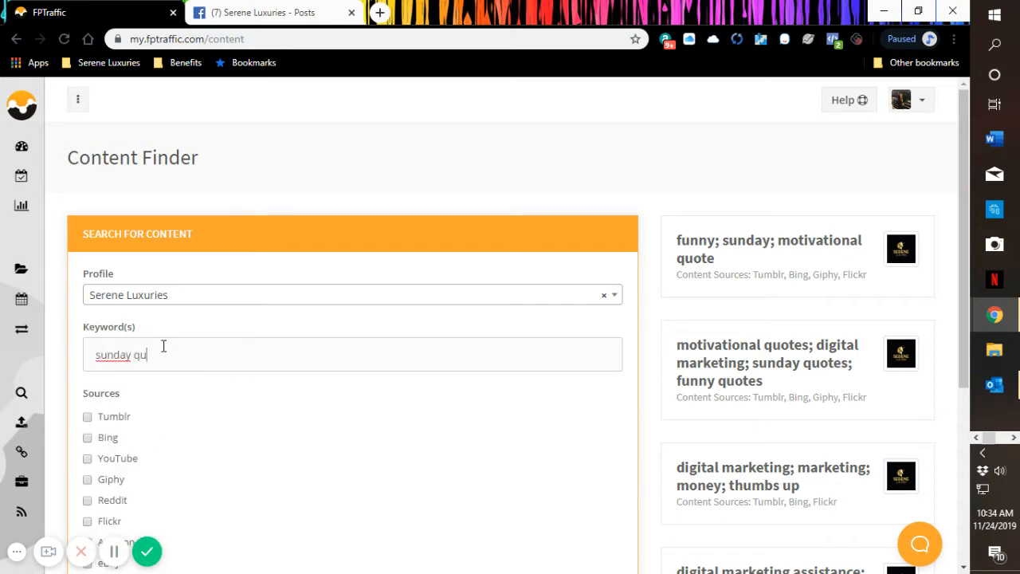
text(otes; motivational quotes;)
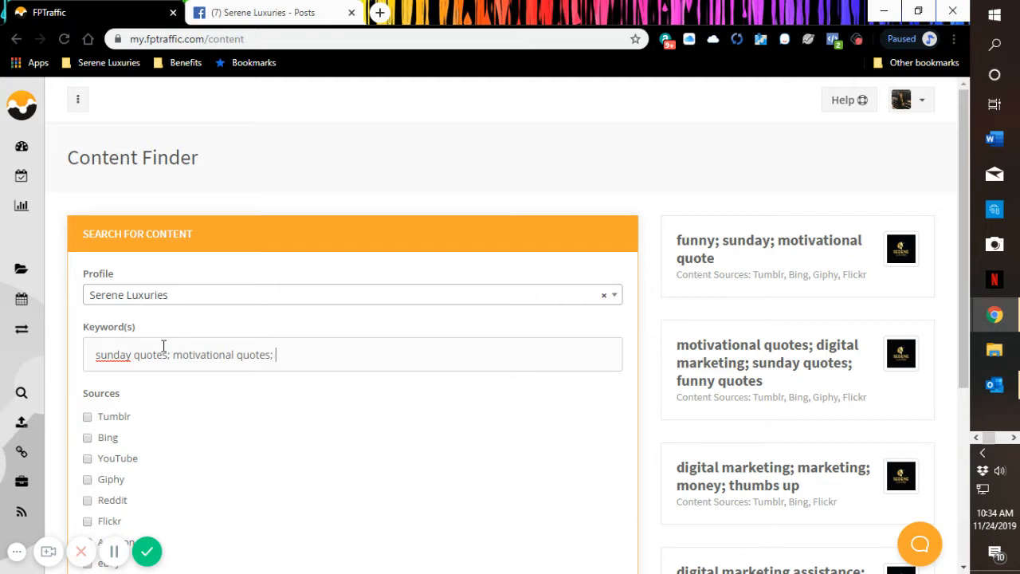
text(tomorr)
text(ow)
text( is mo)
text(nday qu)
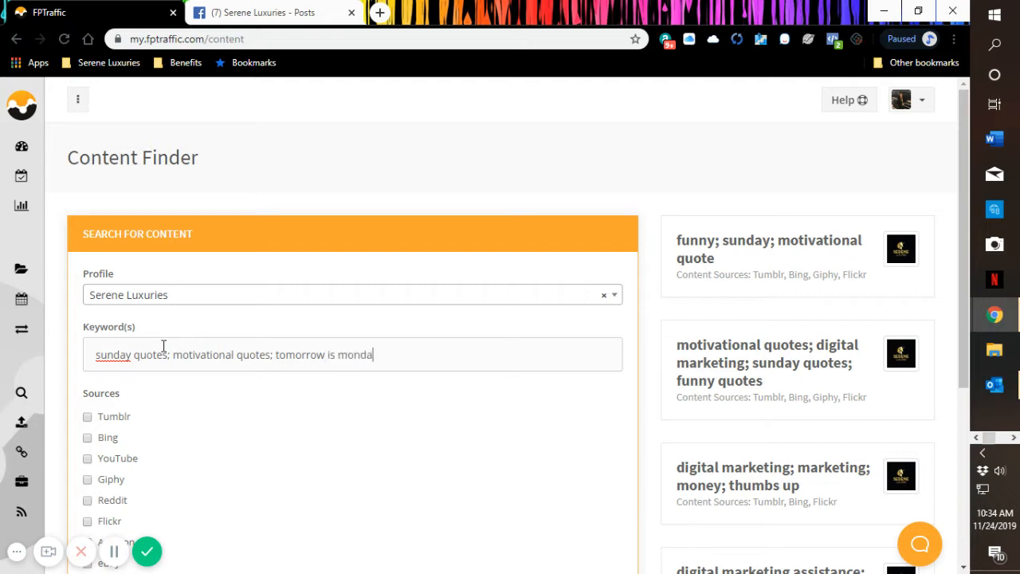
text(otes)
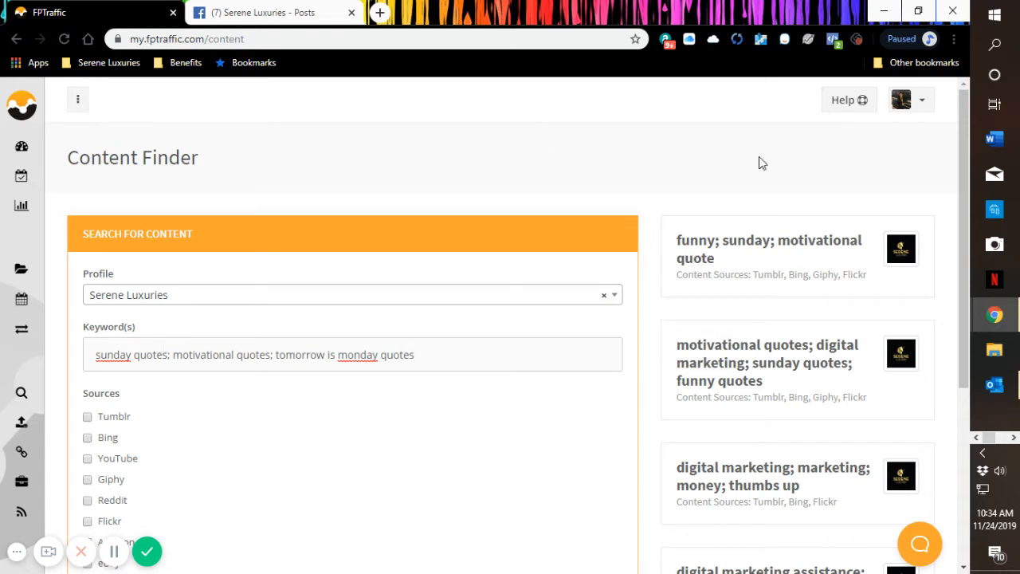
Step: Select Tumblr, Bing, Giphy and Flickr as sources and run the content search
drag(962, 193, 960, 276)
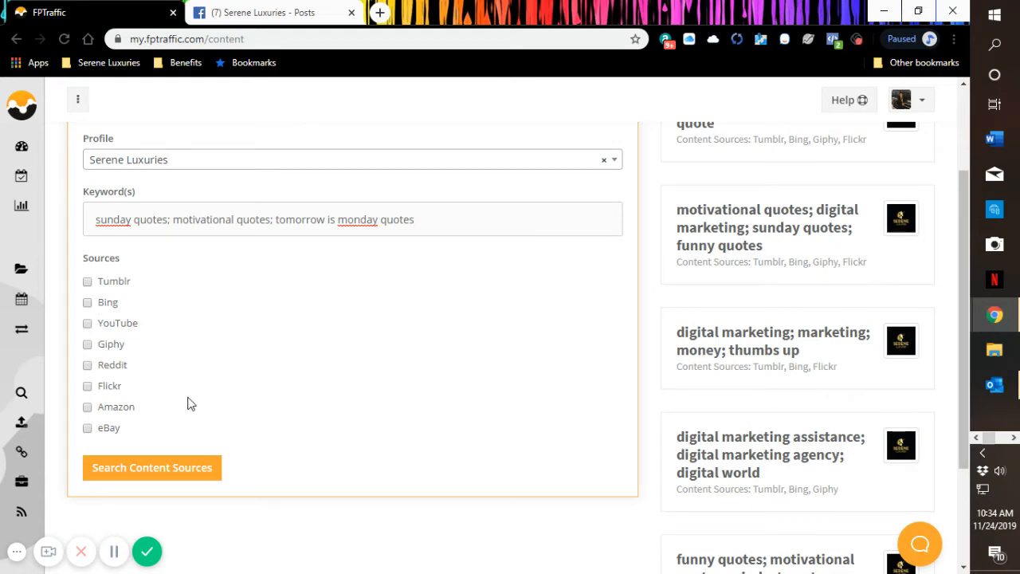
click(87, 283)
click(87, 305)
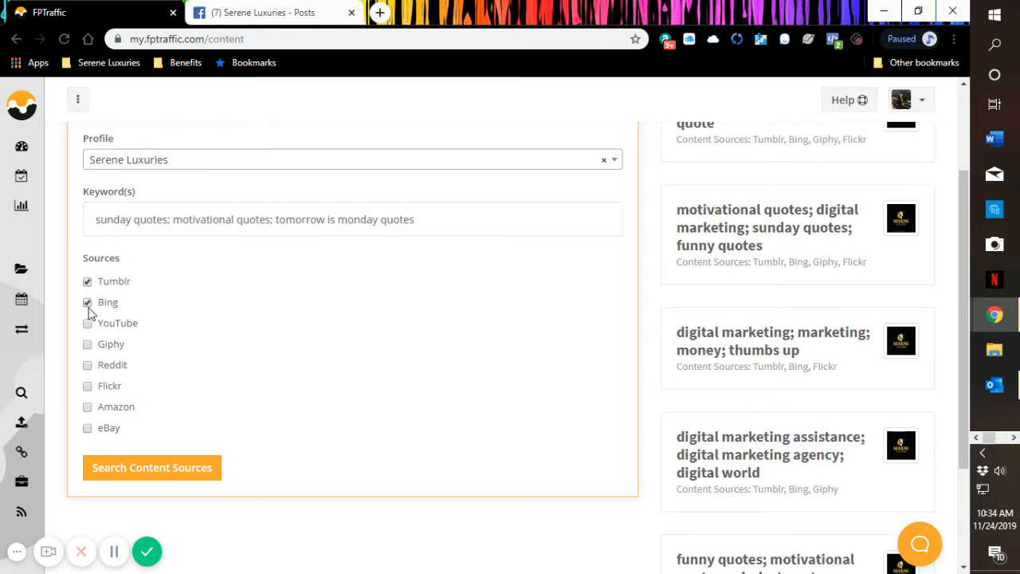
click(87, 346)
click(138, 472)
click(153, 481)
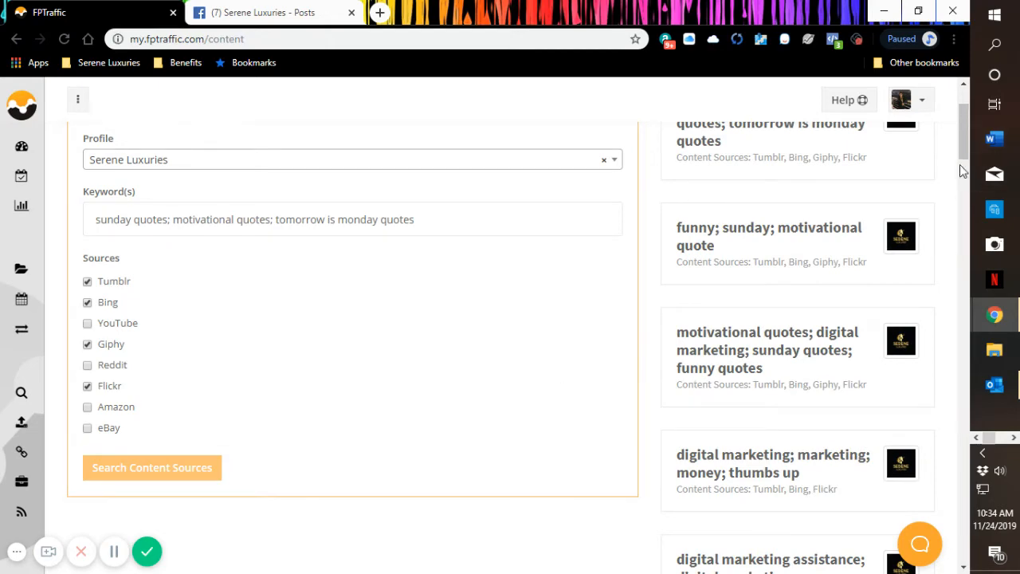
Step: Browse the found images and GIFs to the end, load more results, and examine the additional ones
drag(964, 108, 967, 161)
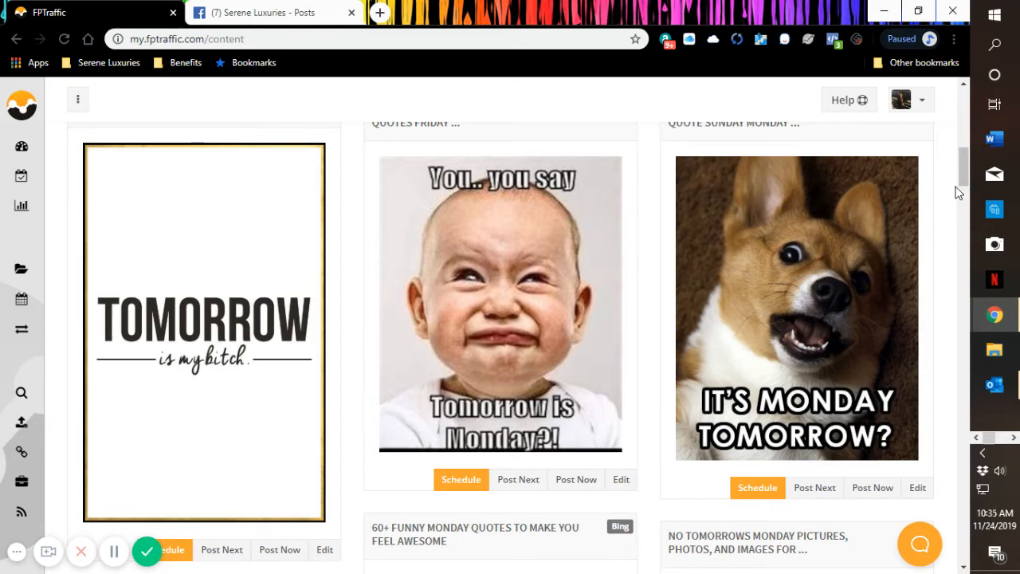
drag(963, 169, 993, 551)
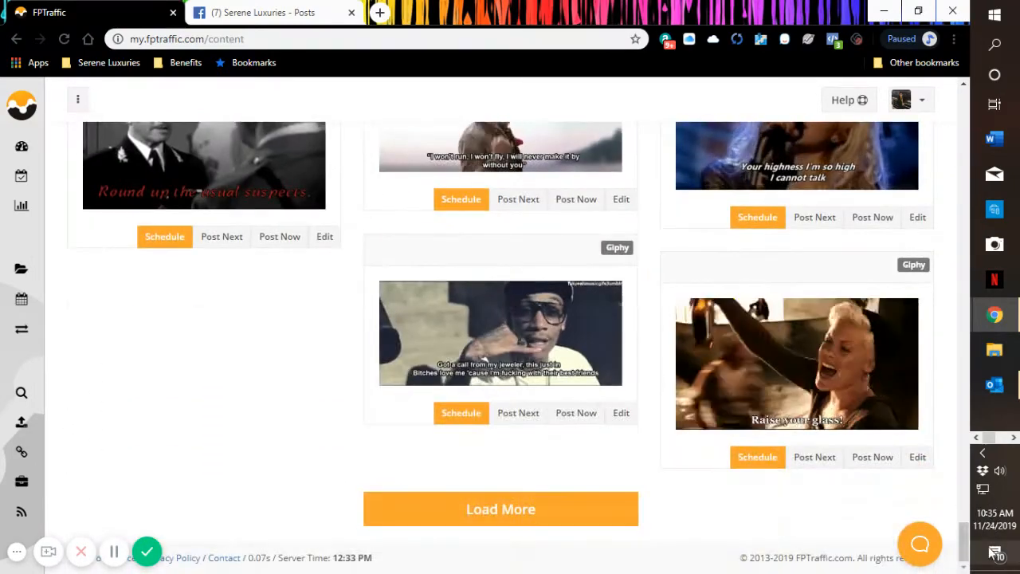
click(538, 519)
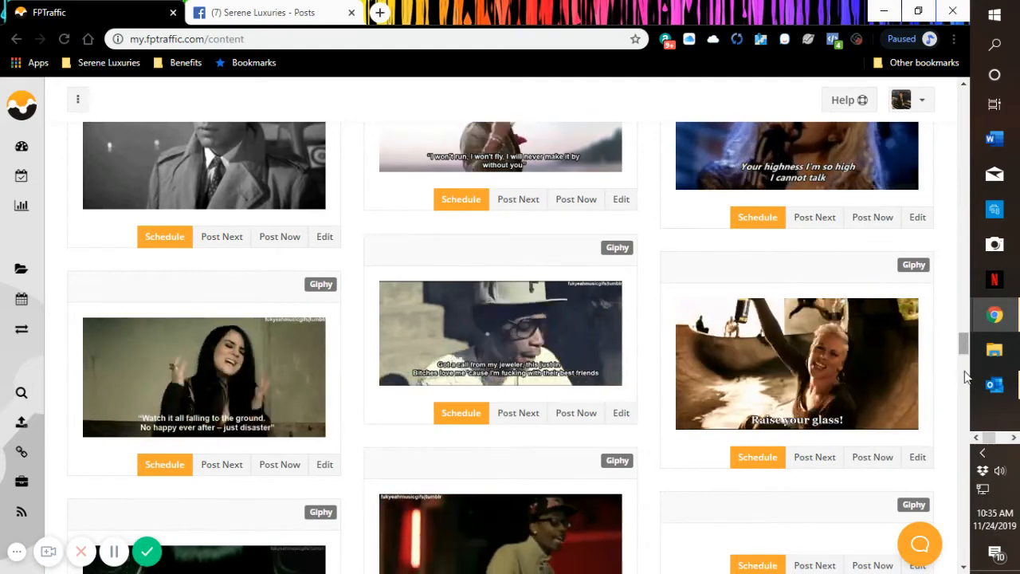
scroll(964, 567, down, 5)
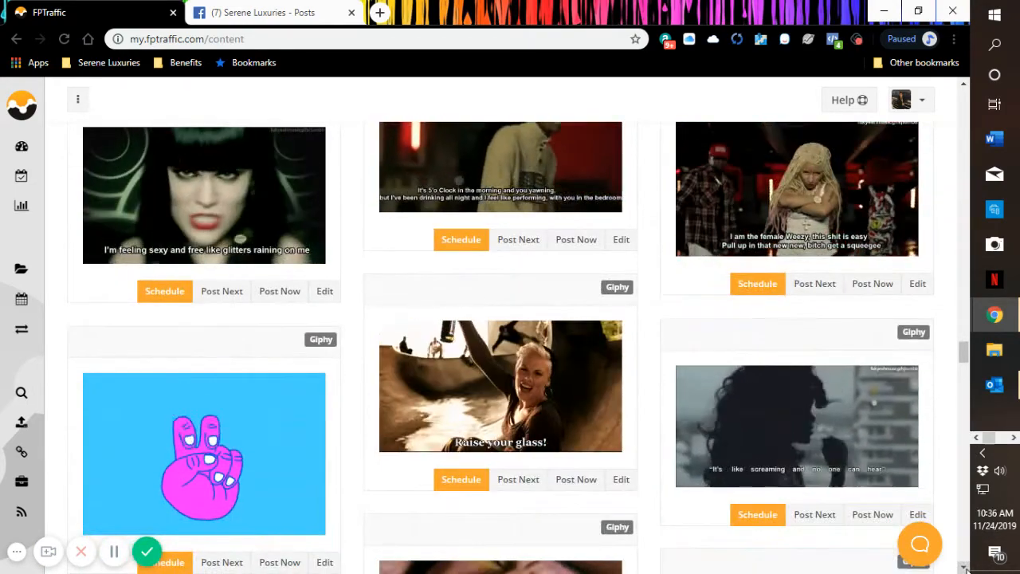
scroll(965, 567, down, 5)
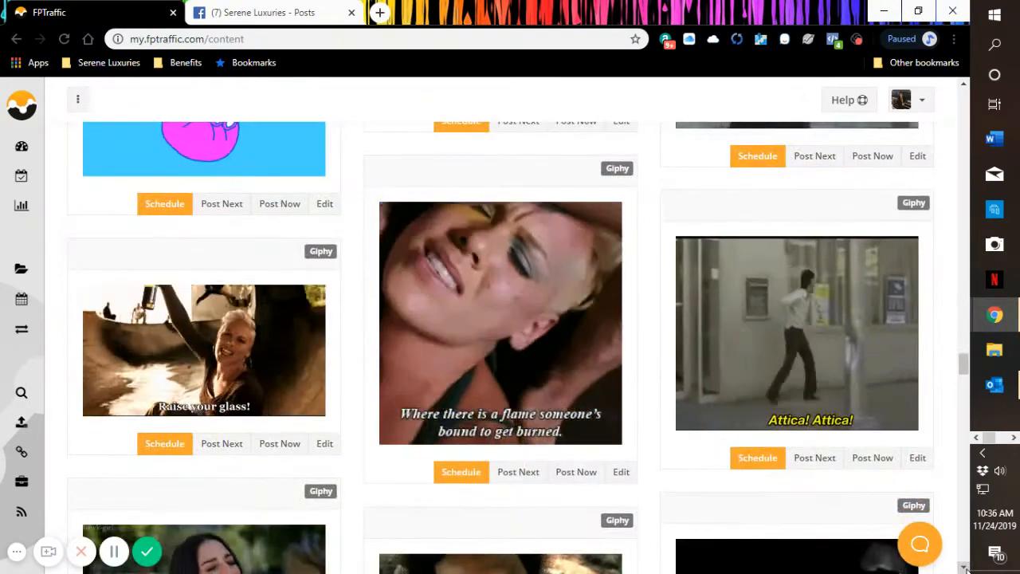
scroll(965, 567, down, 4)
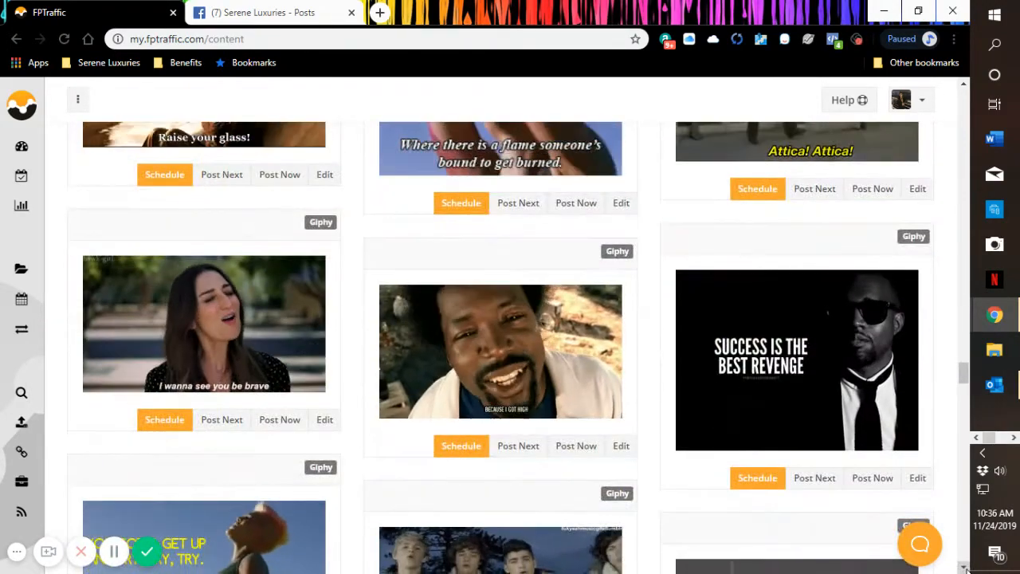
scroll(965, 567, down, 5)
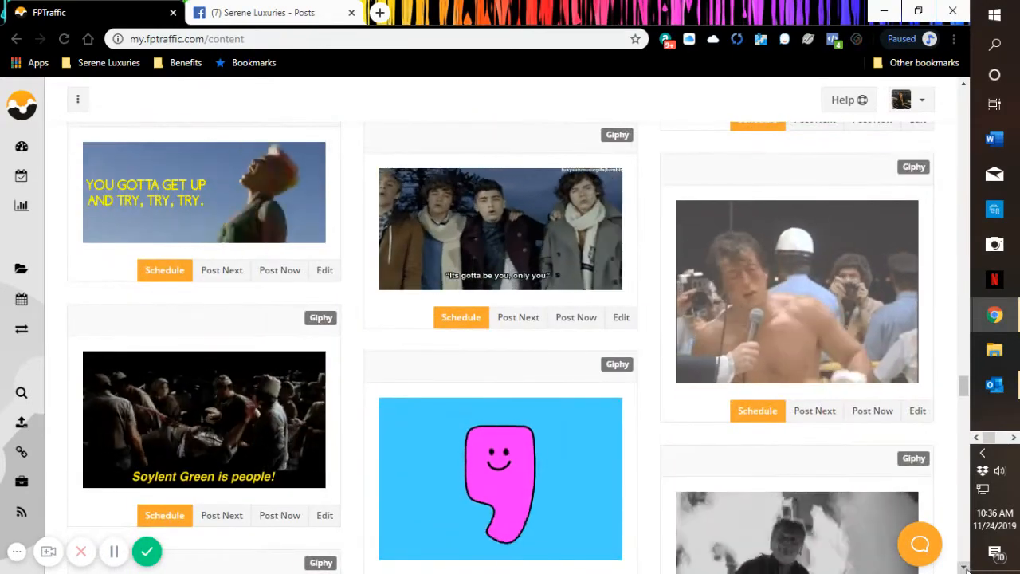
click(965, 568)
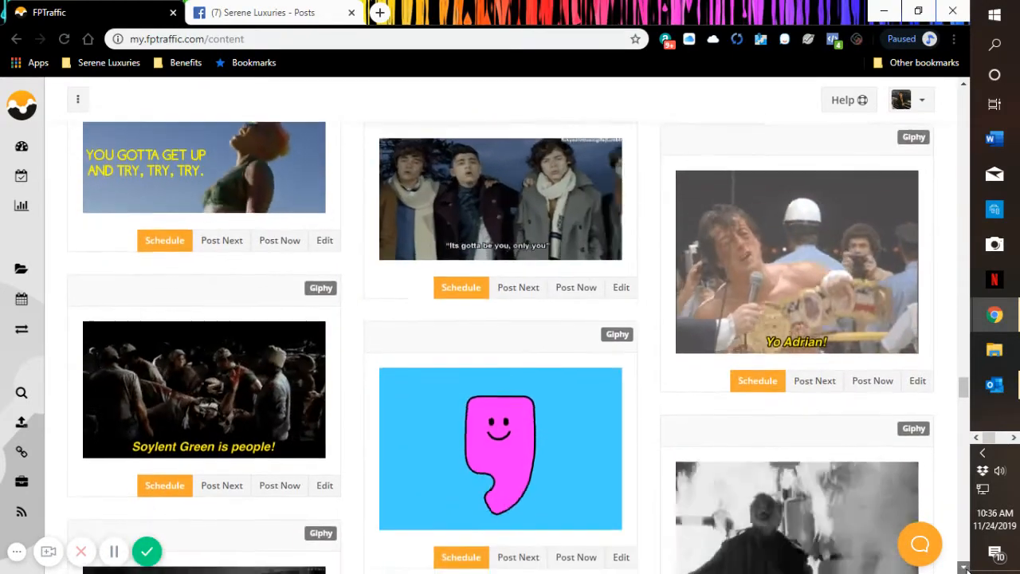
scroll(964, 567, down, 3)
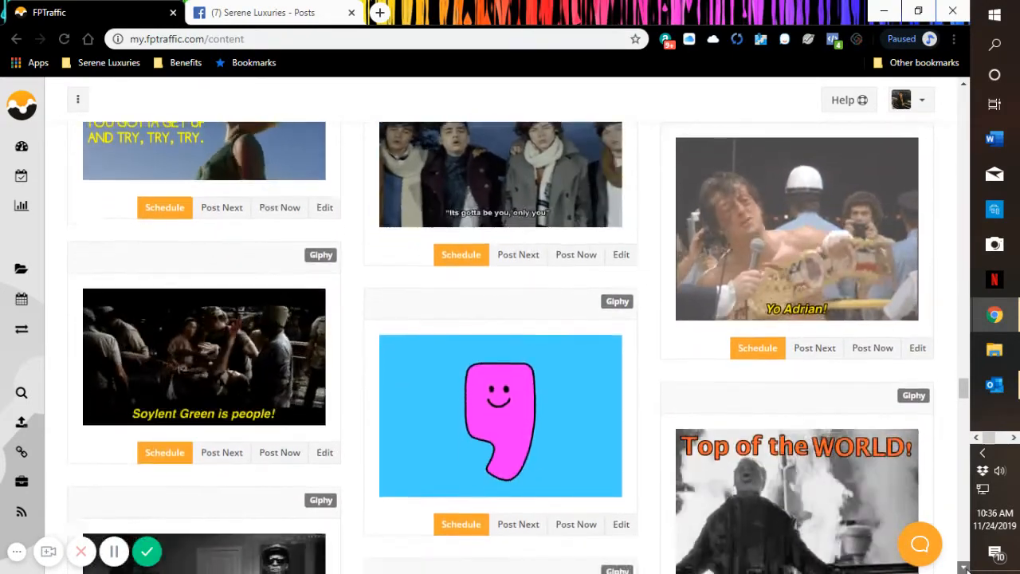
scroll(964, 568, down, 2)
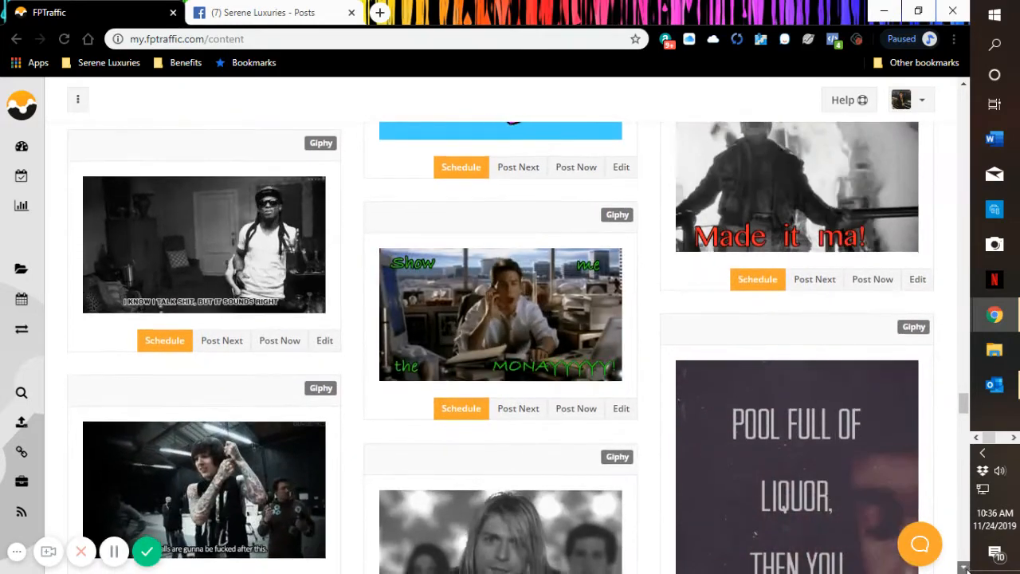
scroll(965, 567, down, 2)
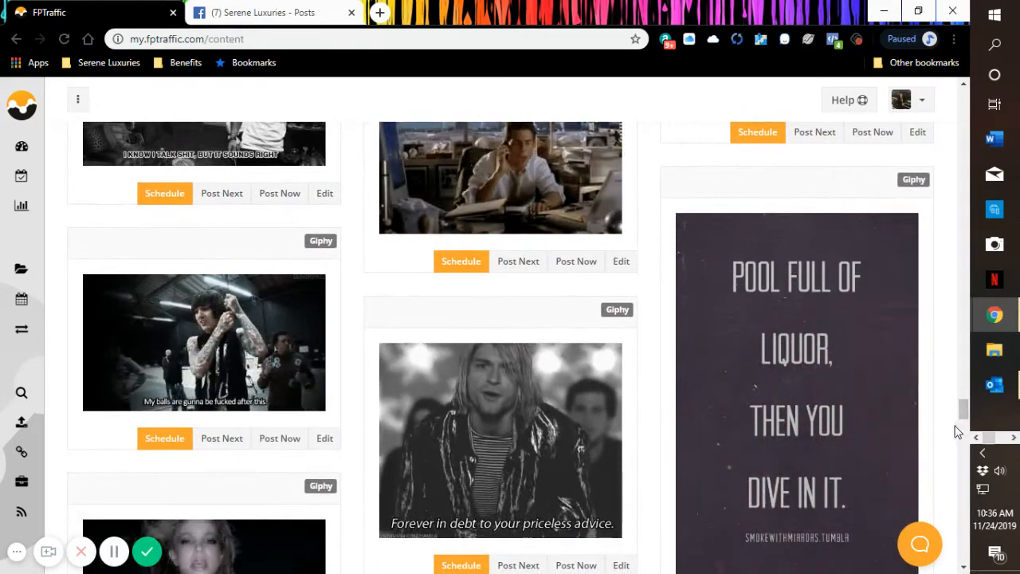
Step: Schedule the Bing image of the crying baby captioned "You.. you say Tomorrow is Monday?!" for posting
drag(964, 405, 965, 134)
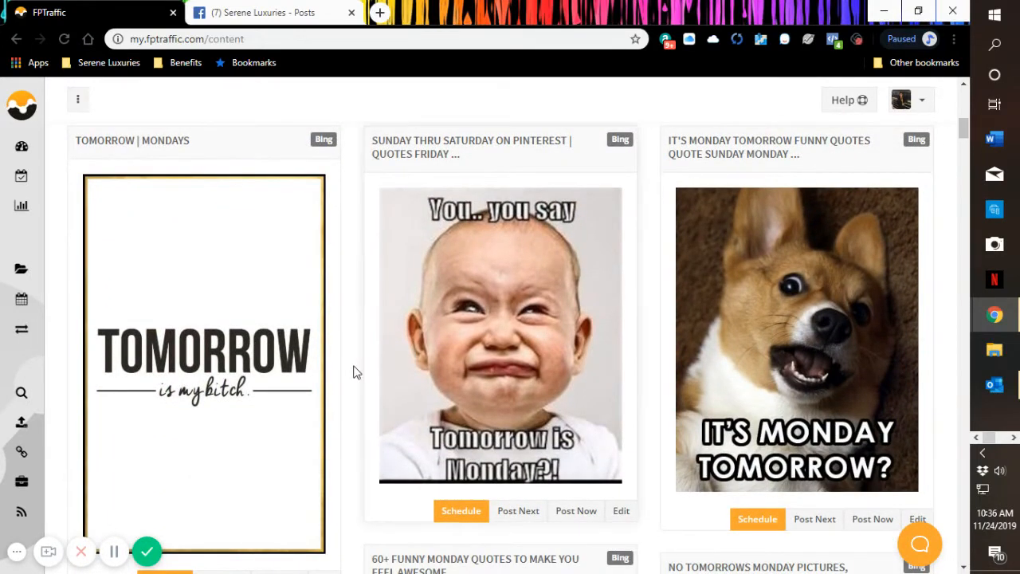
click(462, 511)
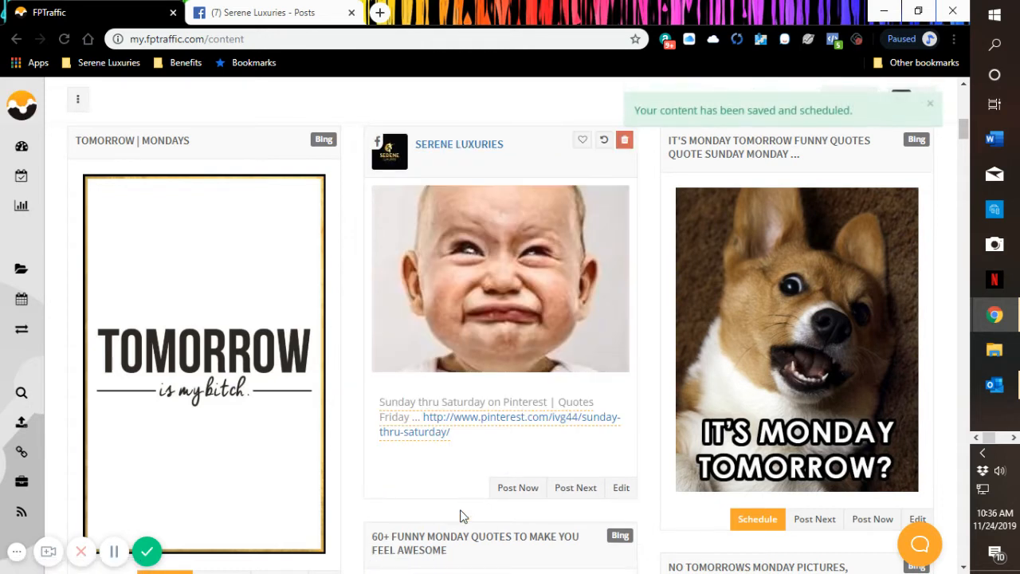
Step: Show the scheduled posts for the Serene Luxuries profile and find the crying baby post at the end of the list
mouse_move(21, 297)
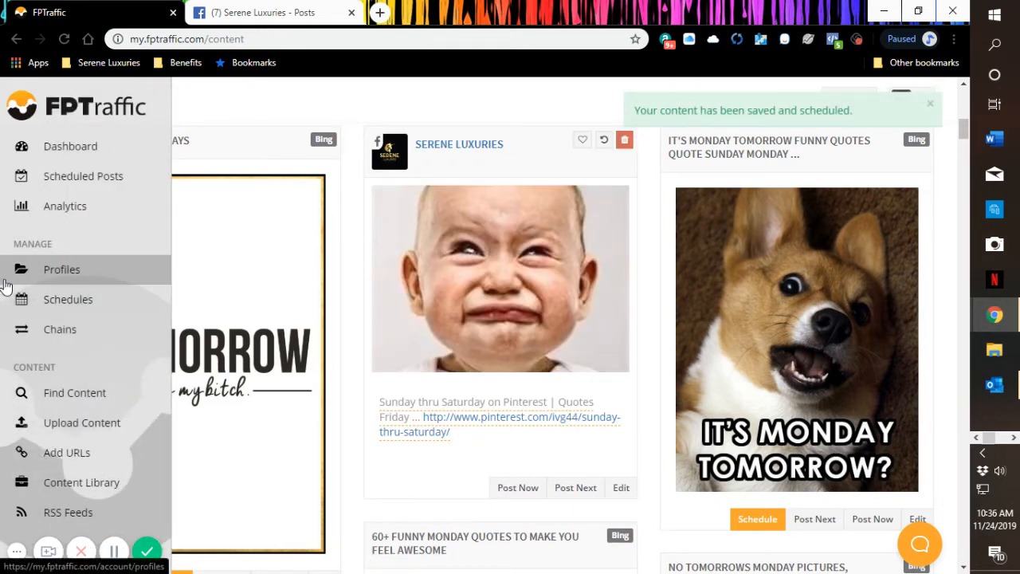
click(109, 185)
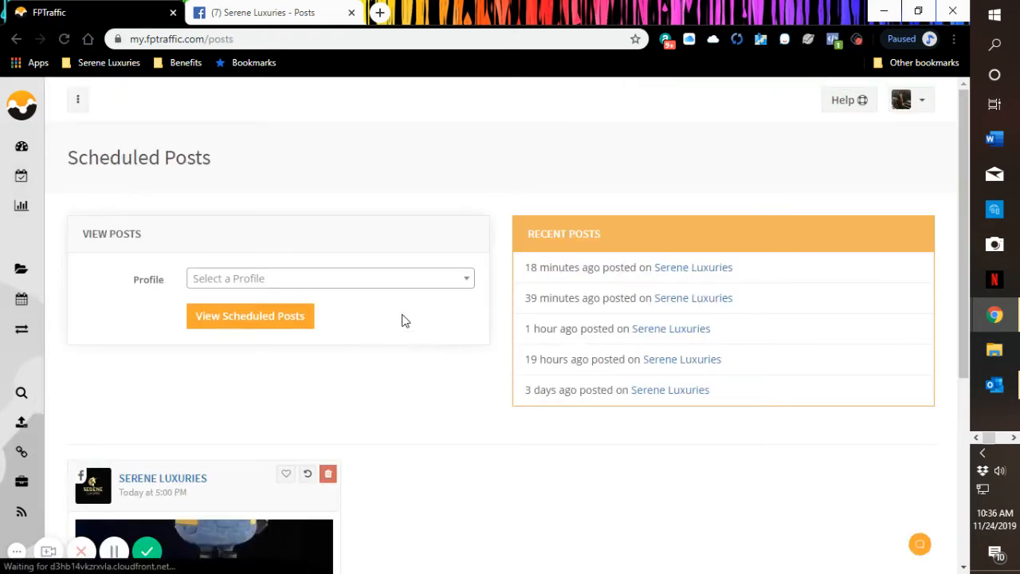
click(404, 282)
click(285, 375)
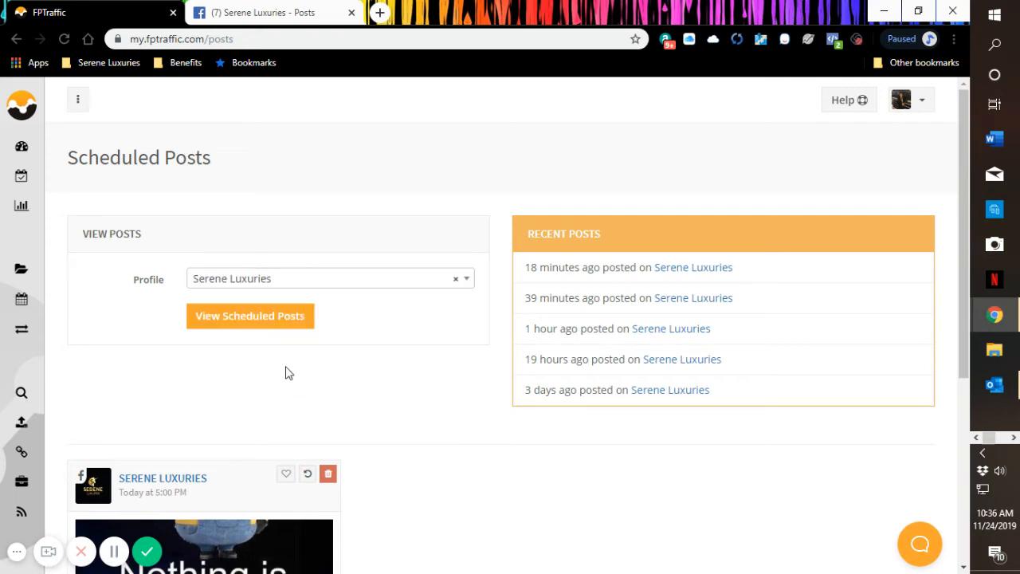
click(255, 316)
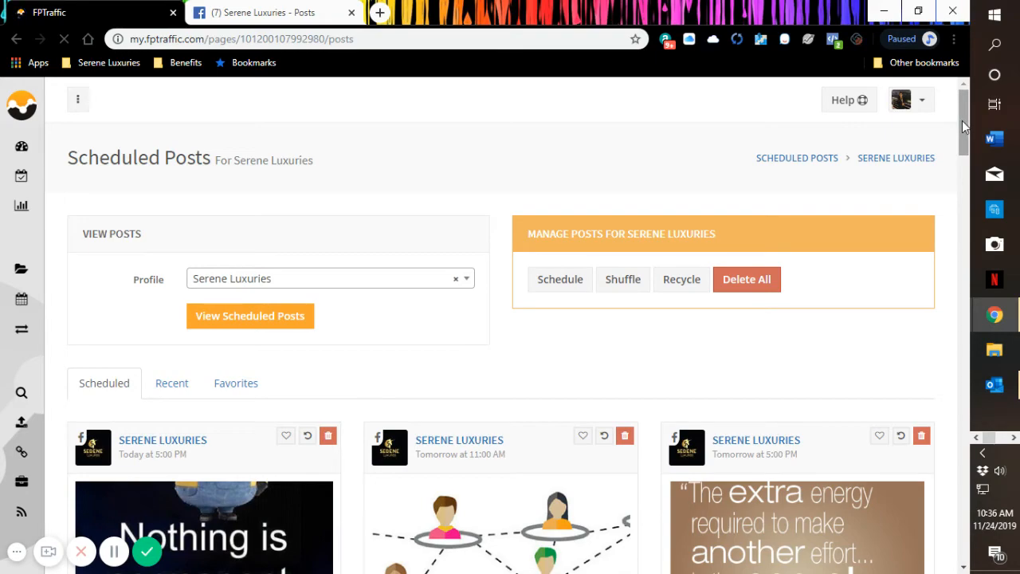
drag(962, 120, 993, 531)
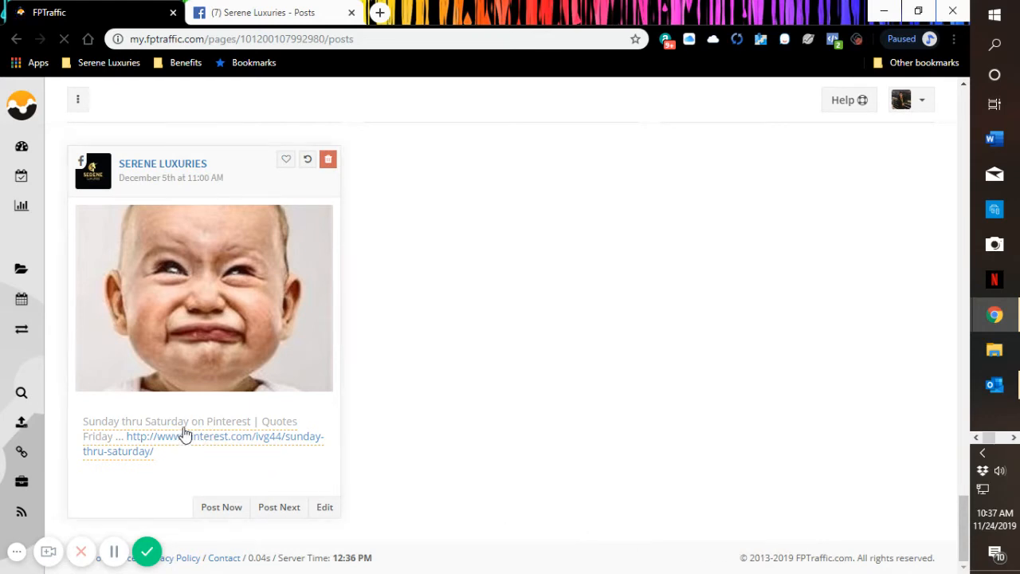
Step: Replace the crying baby post's description with "When you know tomorrow is Monday...visit serenluxuries.com to schedule your FREE Consultation. Let's crush 2020!"
click(328, 509)
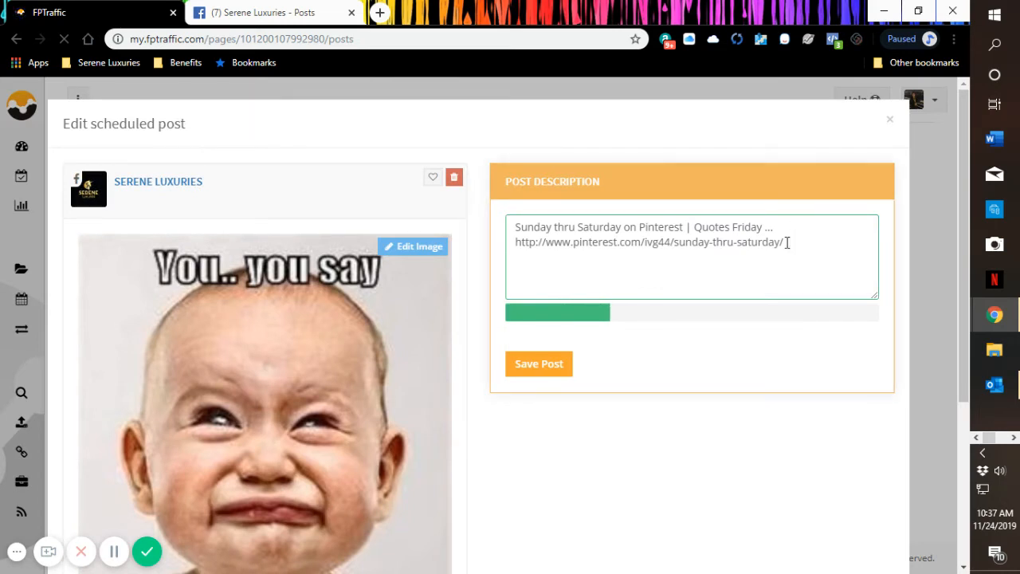
drag(788, 242, 508, 224)
key(BackSpace)
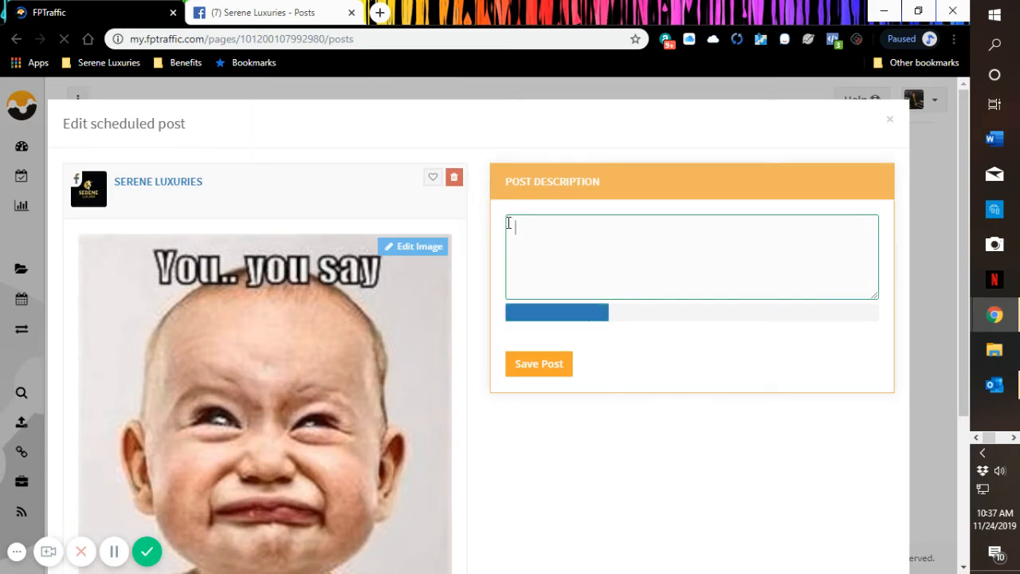
text(When you know tomorrow is Monday...visit serenluxuries)
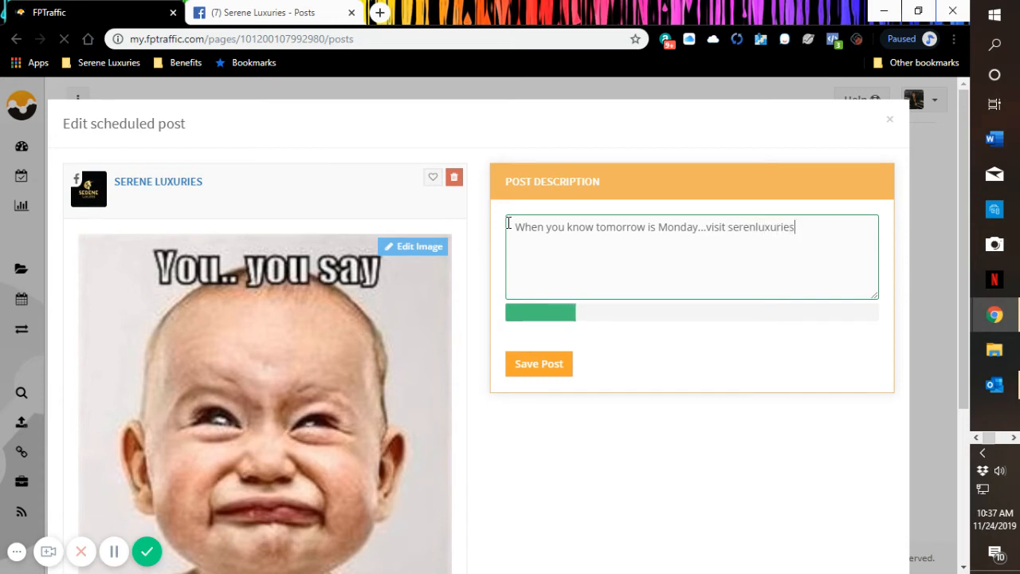
text(.com to s)
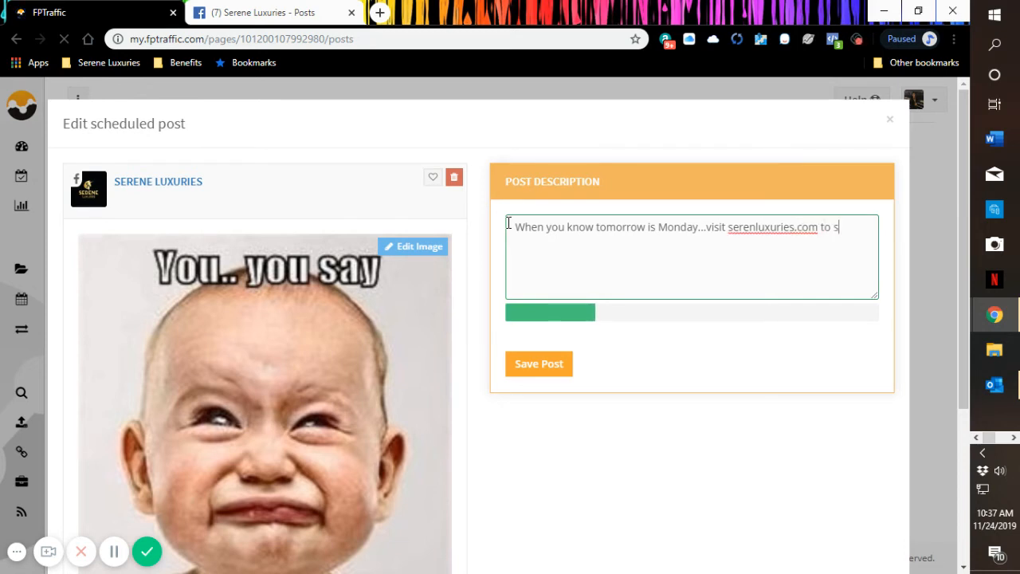
text(chedule your FREE Consultation. Let)
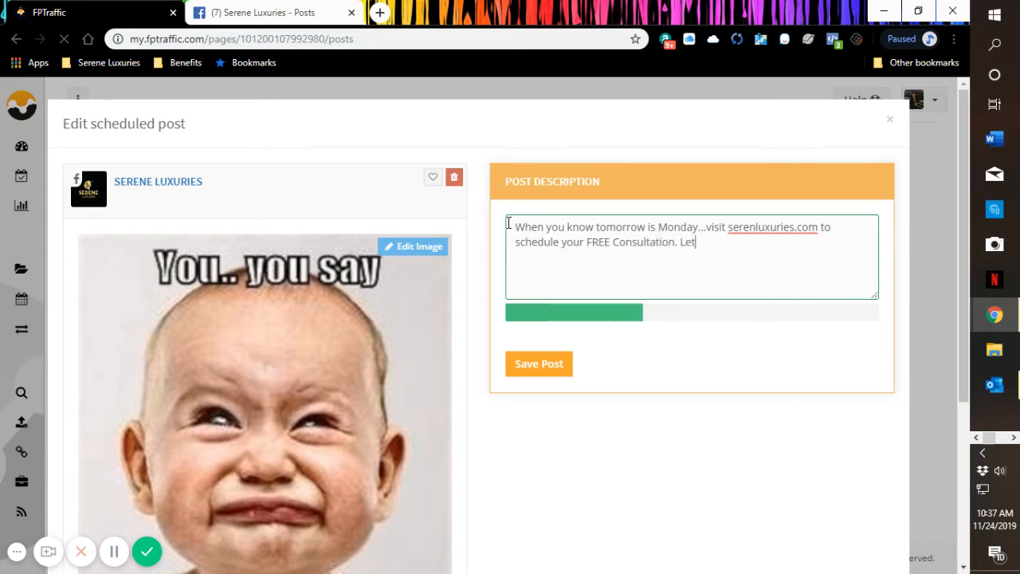
text('s make )
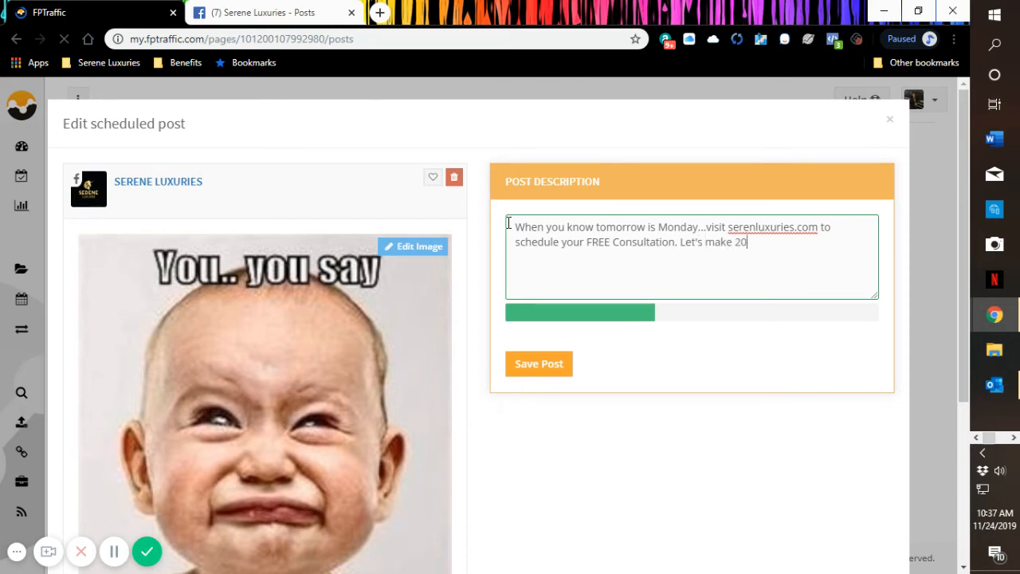
text(20)
key(BackSpace)
key(BackSpace)
key(BackSpace)
text(crusy)
key(BackSpace)
text(h)
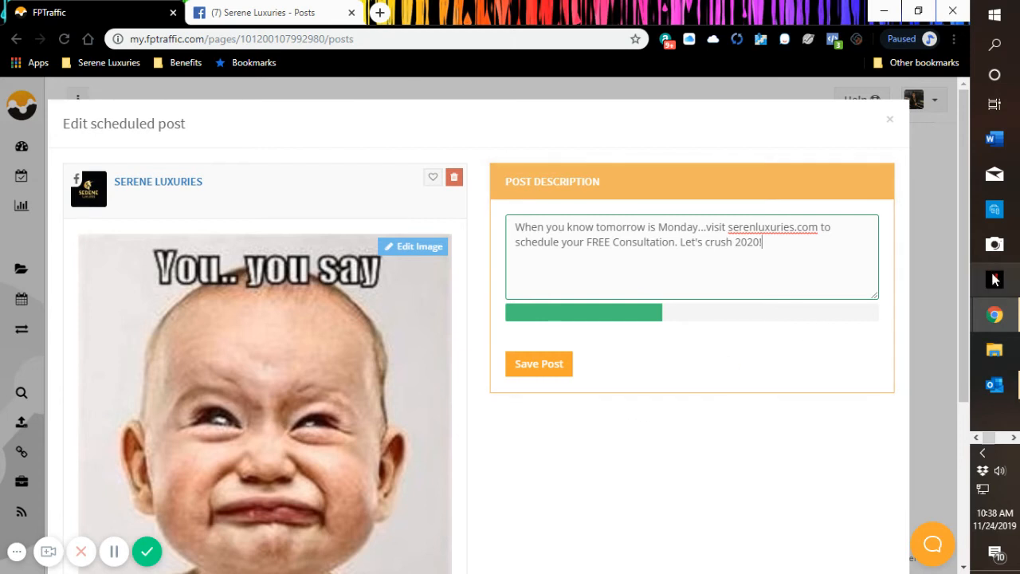
drag(964, 257, 966, 416)
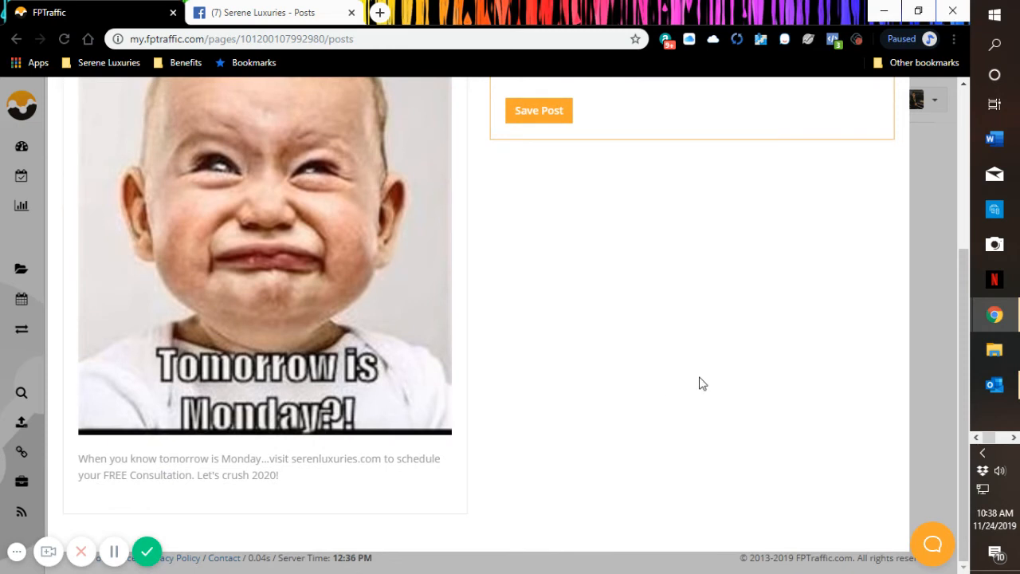
drag(961, 383, 960, 215)
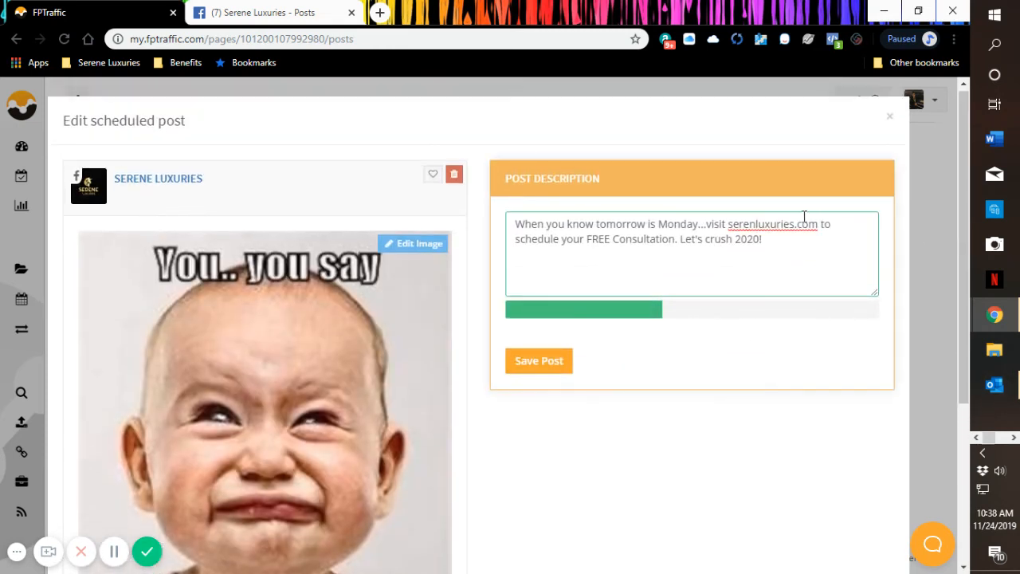
click(731, 224)
text(www.)
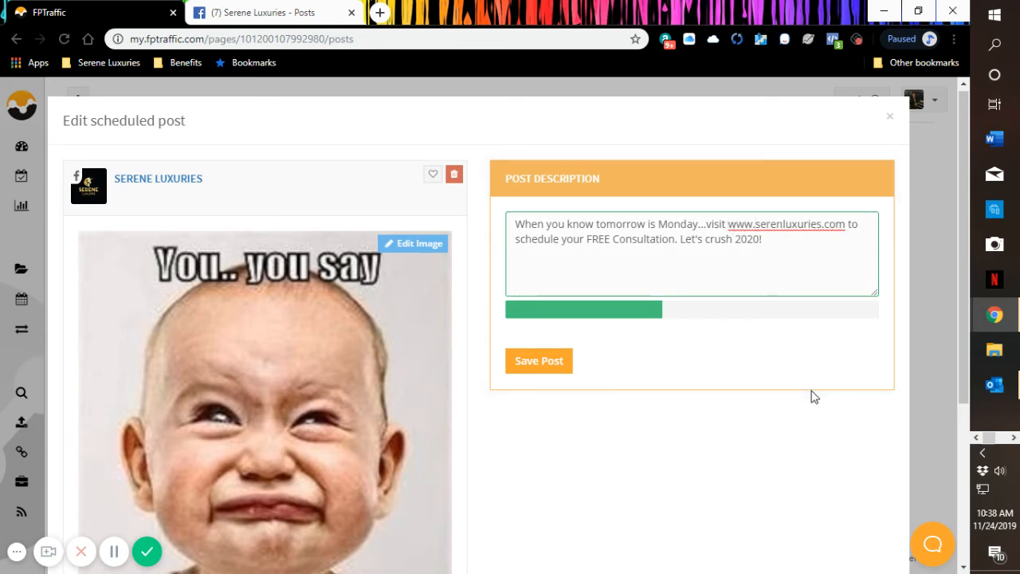
click(541, 368)
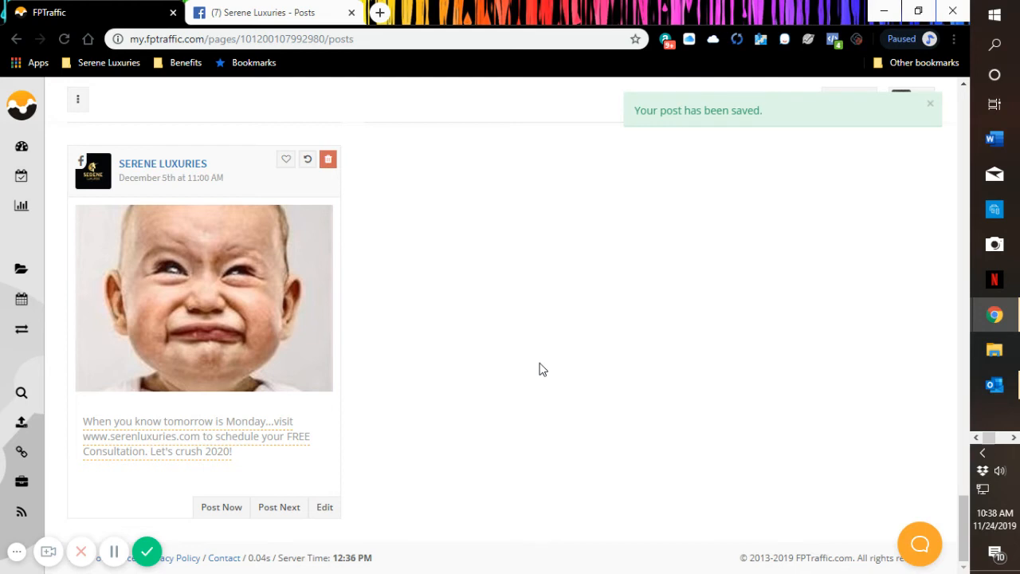
click(223, 509)
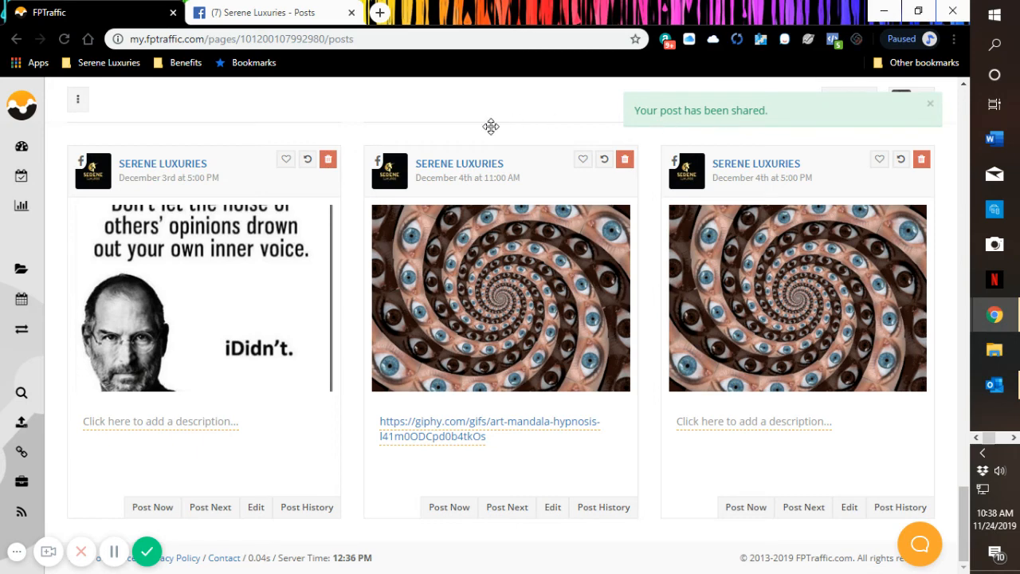
Step: Switch to Facebook, reload the Serene Luxuries posts page, and examine the newly published crying baby post
click(258, 11)
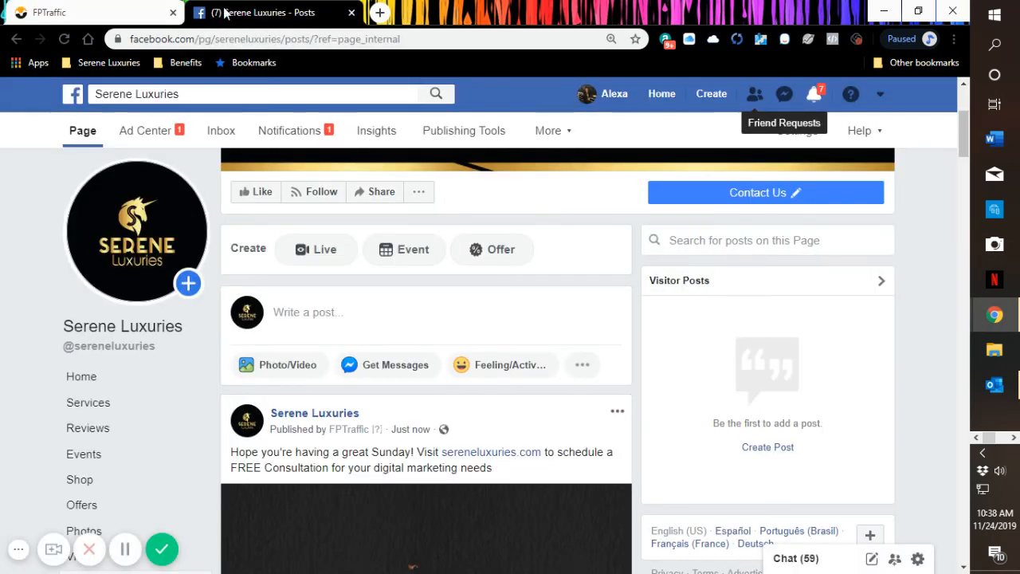
click(65, 39)
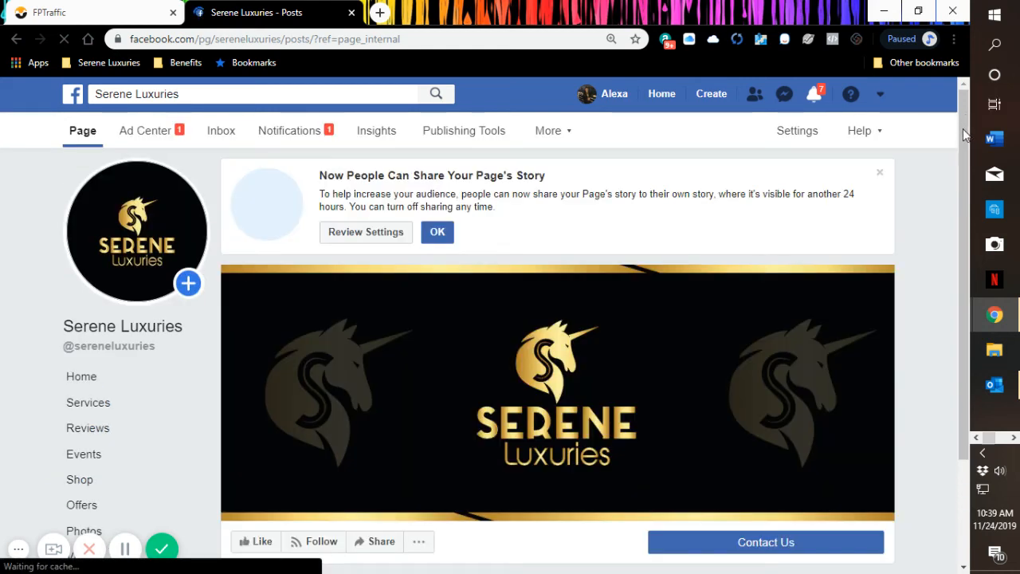
scroll(963, 131, down, 3)
scroll(960, 138, down, 2)
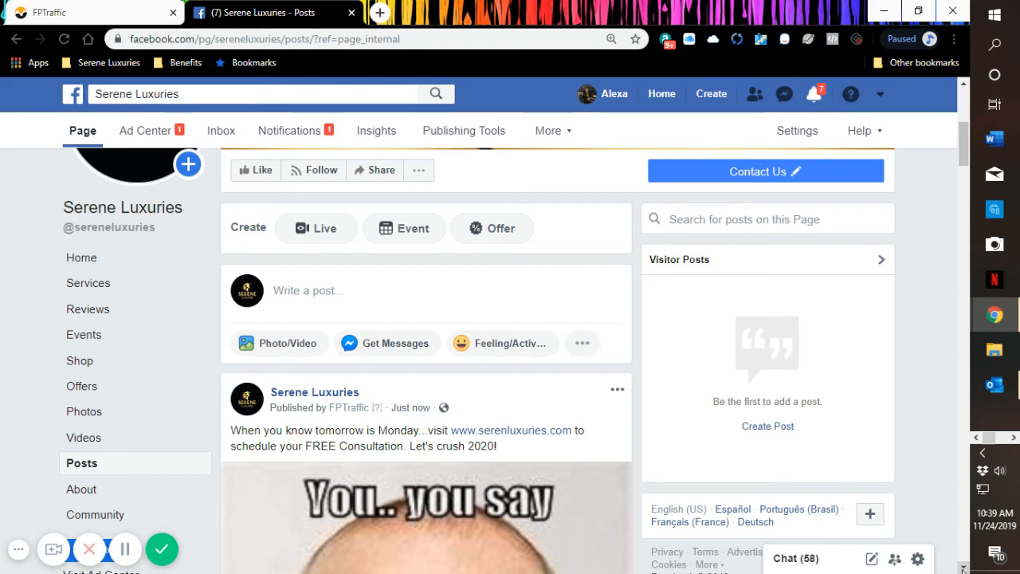
scroll(962, 569, down, 4)
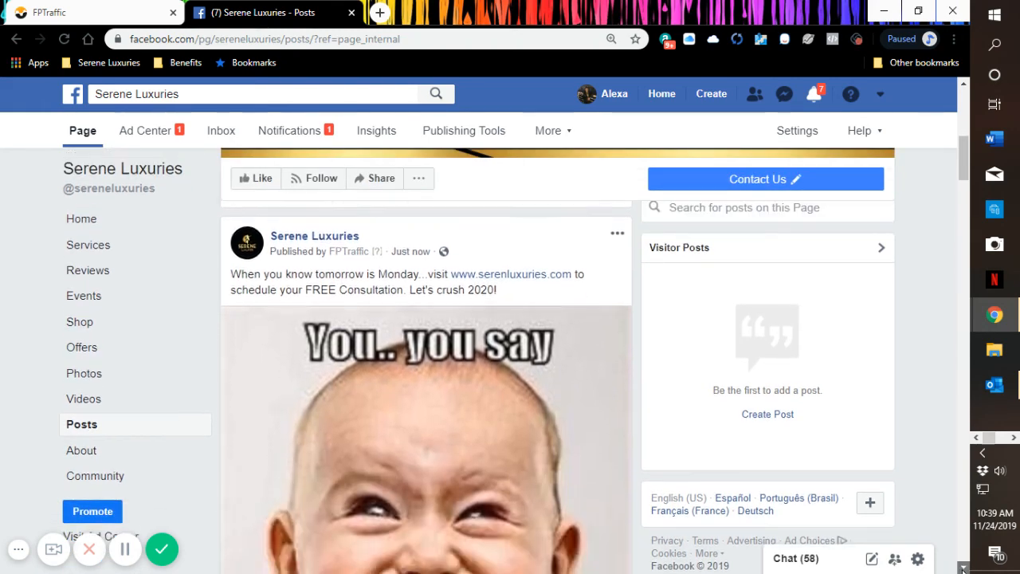
scroll(963, 569, down, 1)
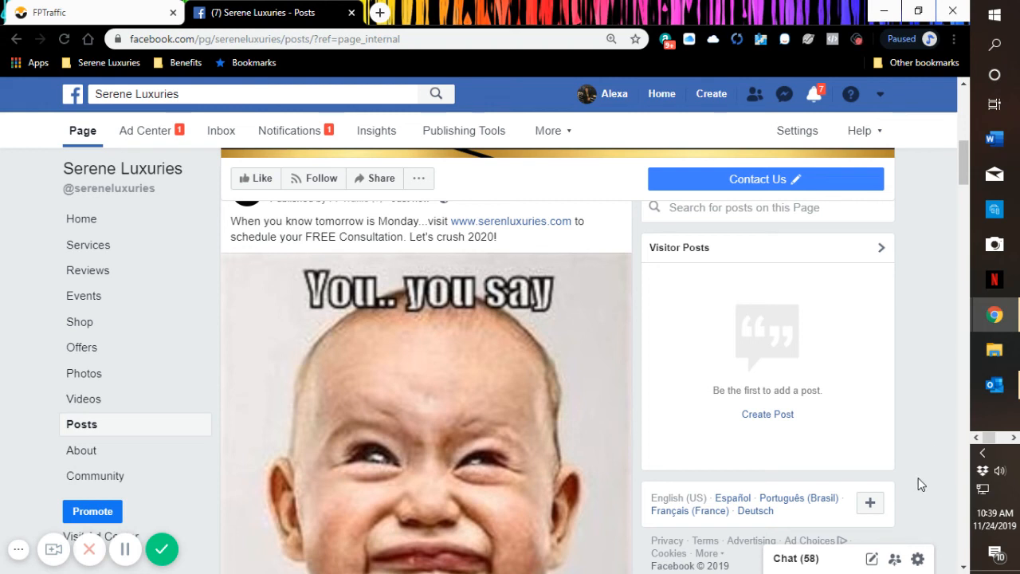
scroll(962, 568, down, 3)
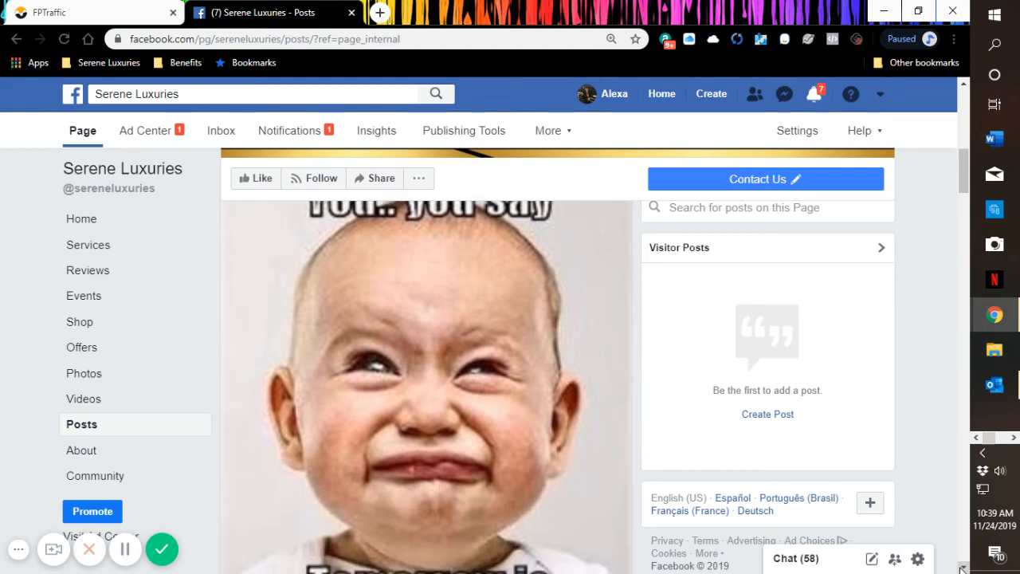
scroll(963, 567, down, 3)
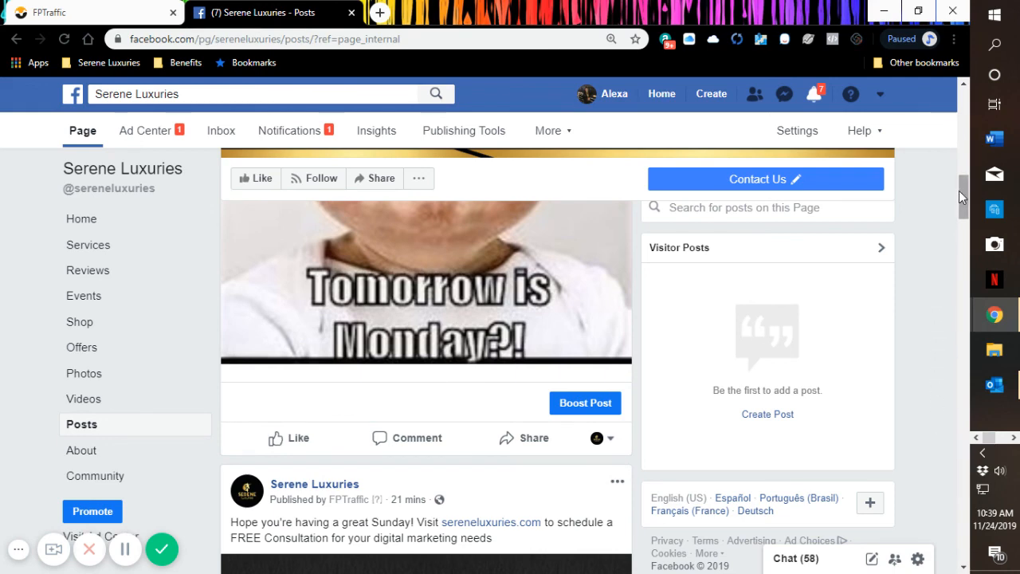
drag(959, 190, 972, 112)
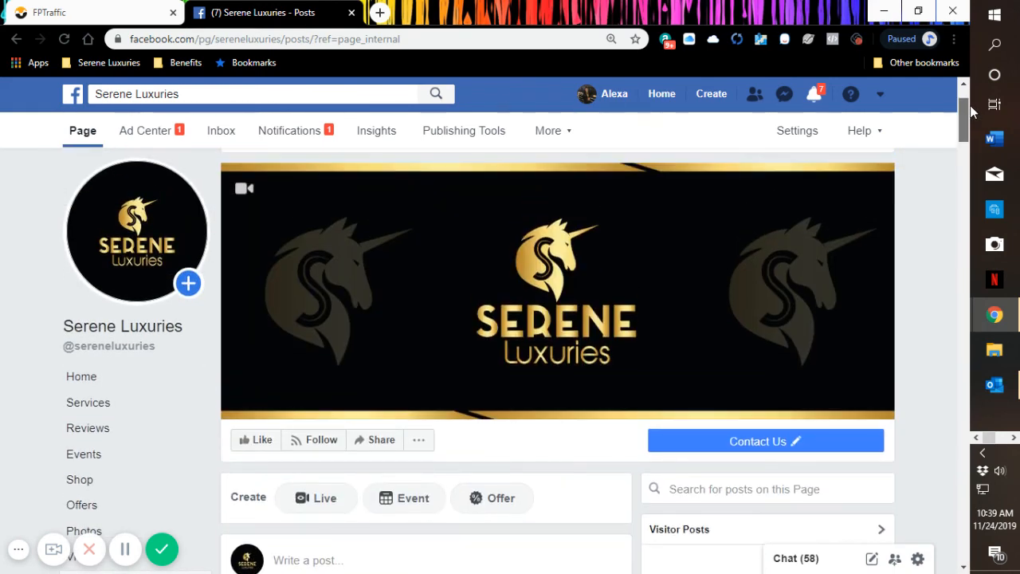